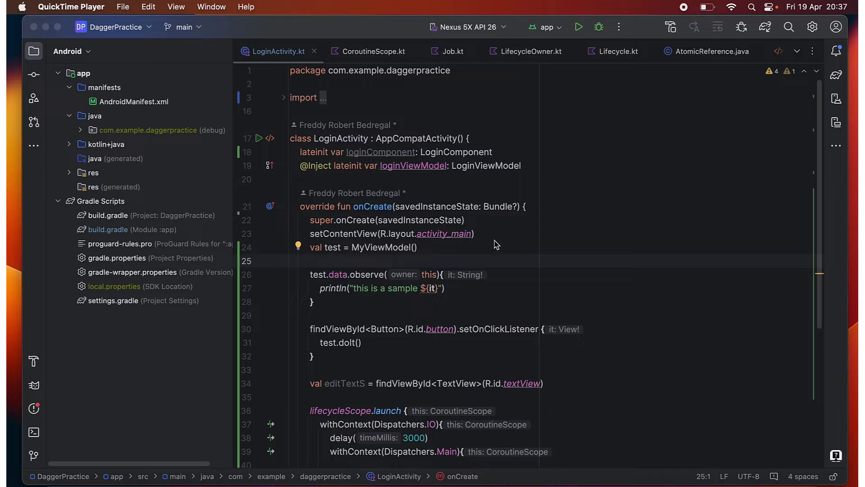
Select the LiveData observe block in onCreate, lines 26 through its closing brace on 28
left_click(340, 289)
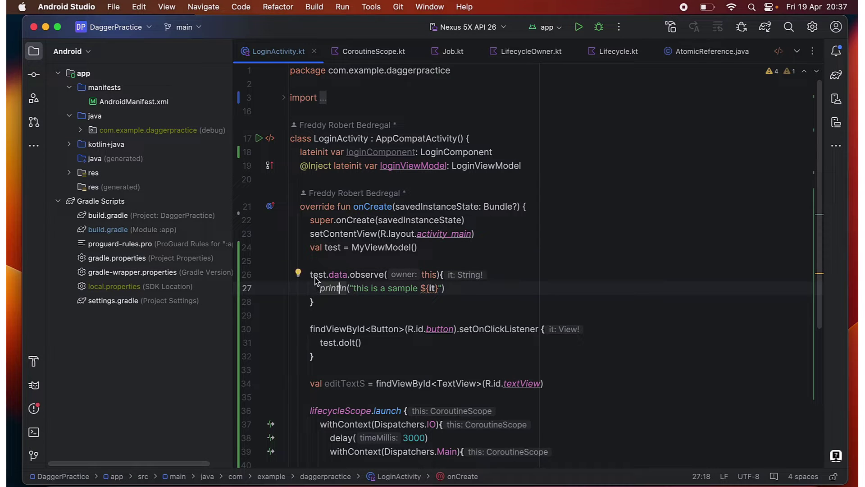
left_click(327, 275)
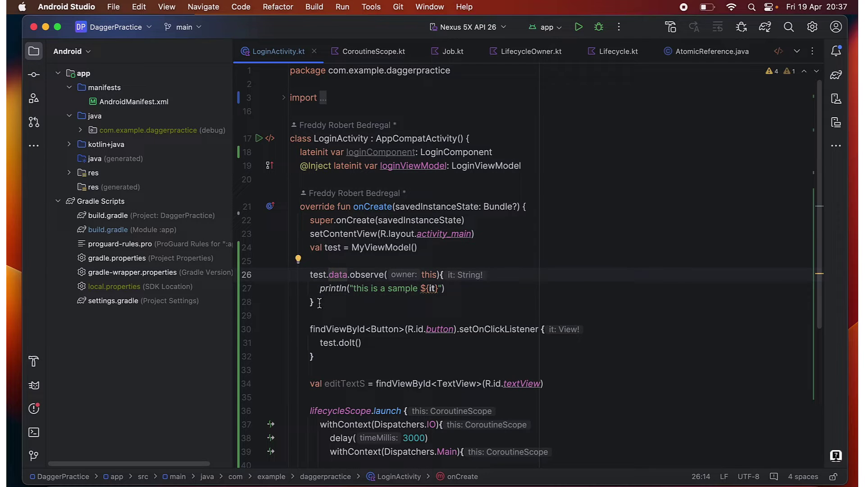
left_click_drag(316, 303, 314, 280)
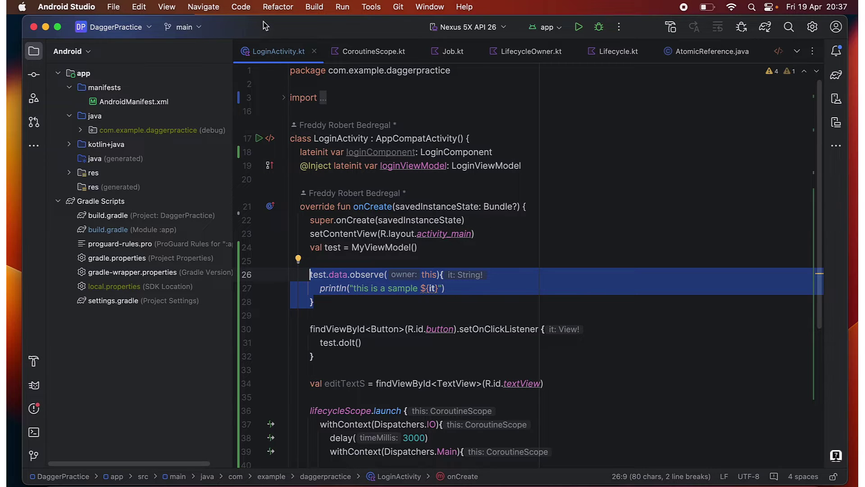
left_click(247, 14)
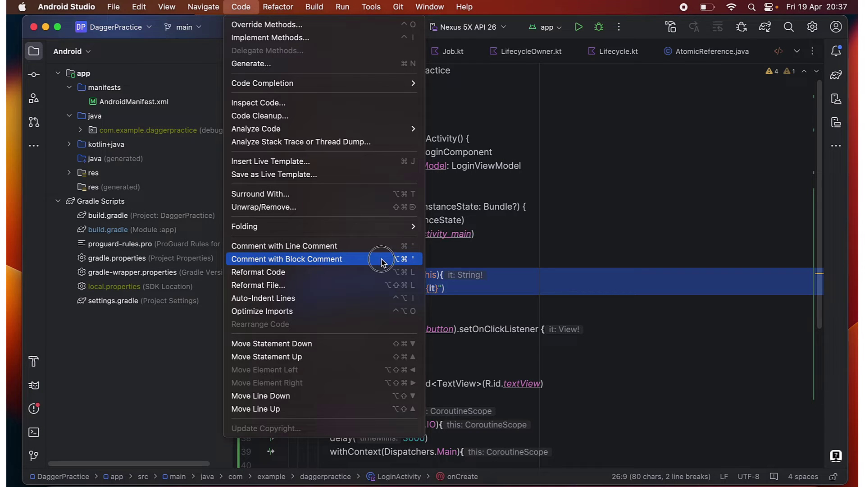
left_click(384, 260)
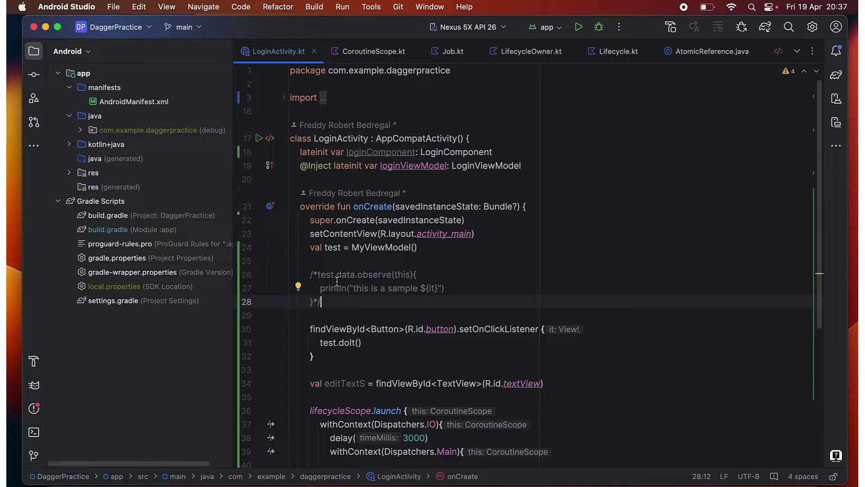
key("BackSpace")
key("BackSpace")
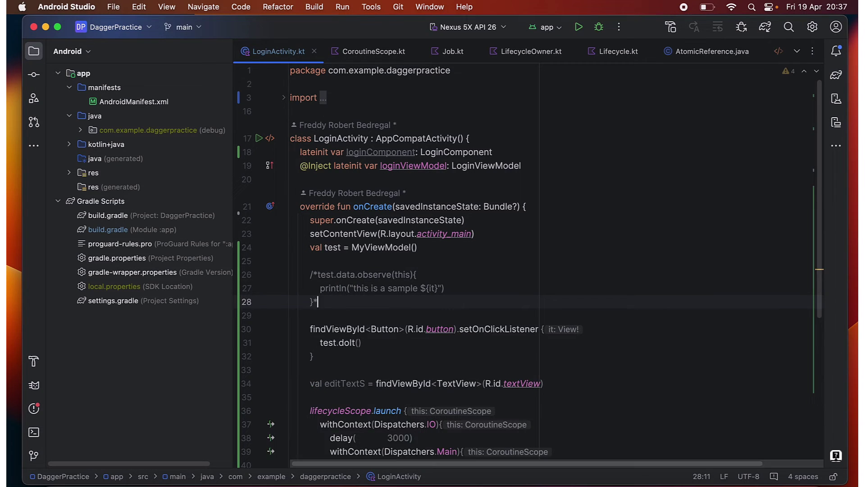
key("Up")
key("Up")
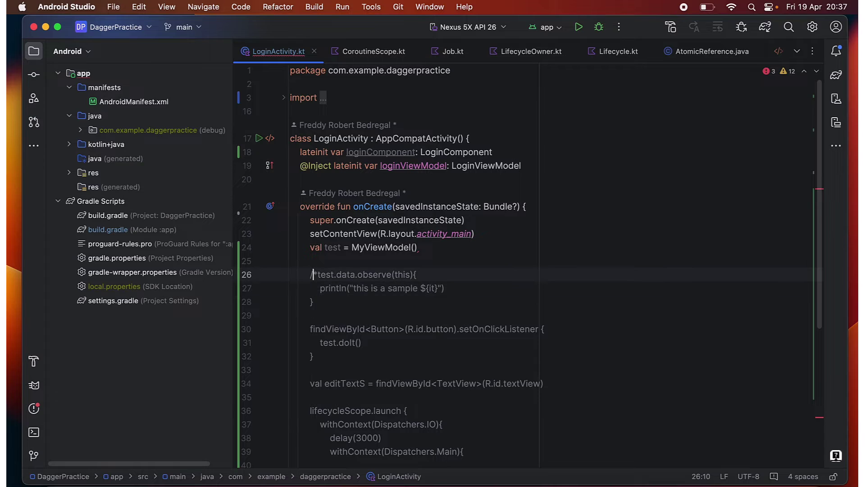
key("Right")
key("BackSpace")
key("BackSpace")
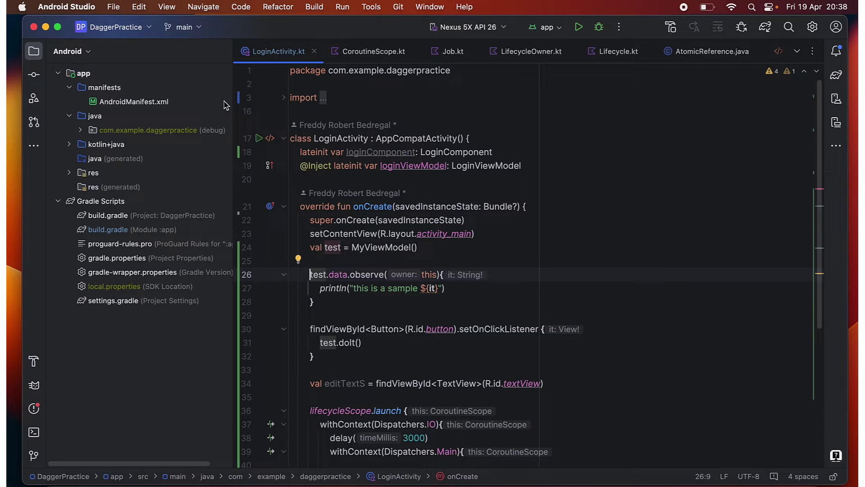
In Settings > Keymap, search 'block comment' and select the Comment with Block Comment action
left_click(86, 10)
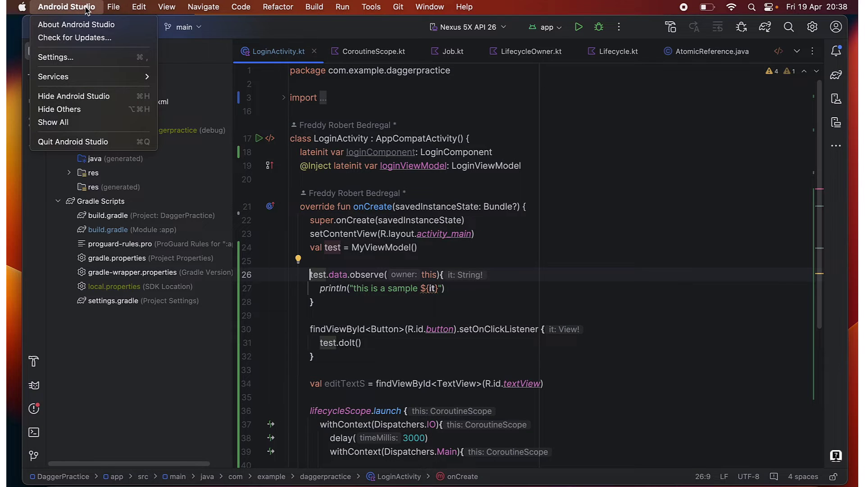
left_click(86, 57)
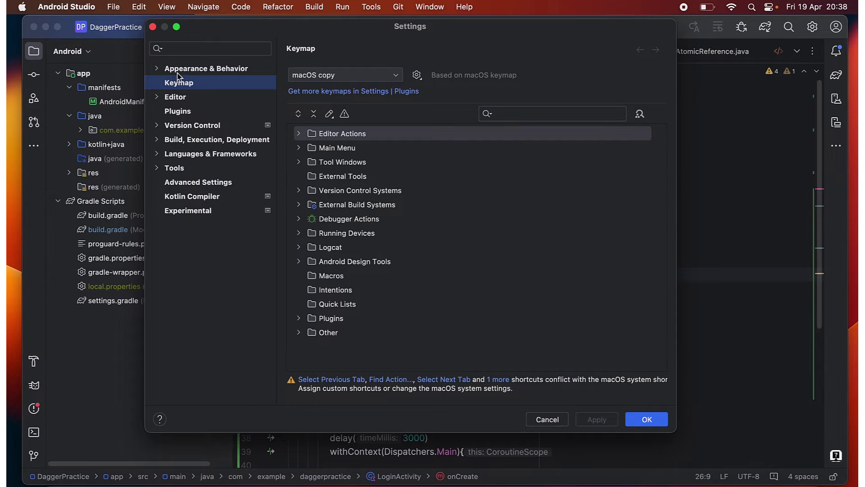
left_click(177, 72)
left_click(181, 87)
left_click(525, 115)
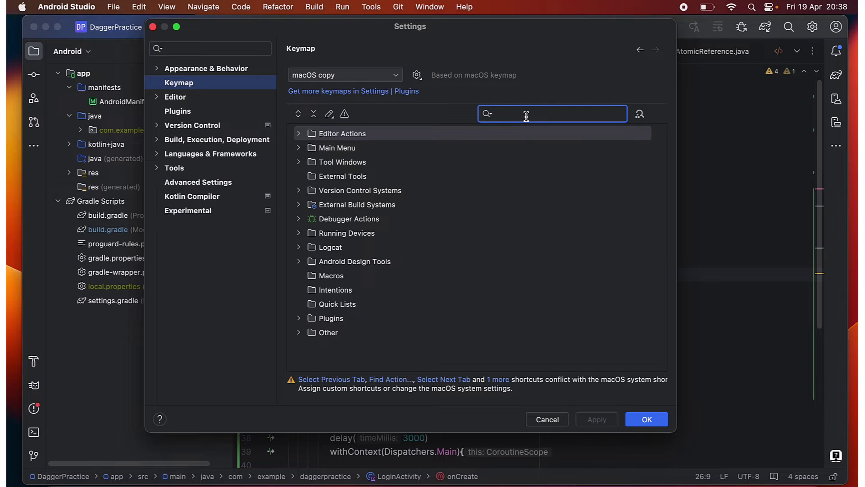
type("bloc")
type("k comment")
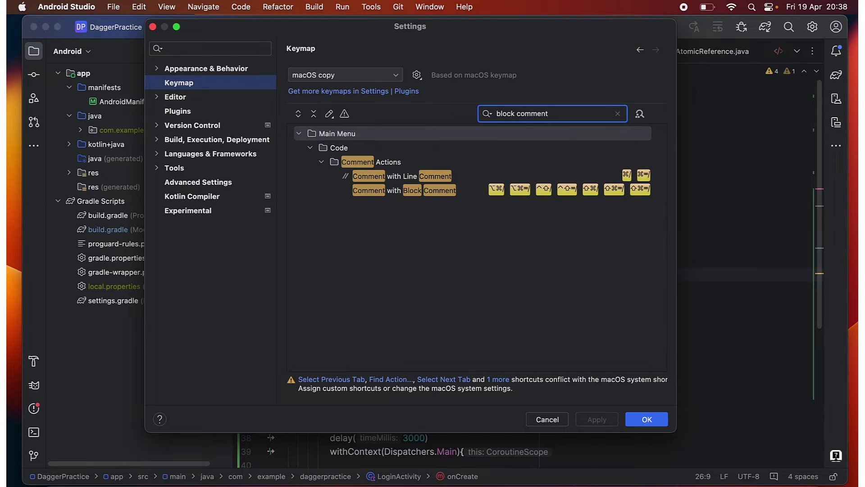
left_click(477, 191)
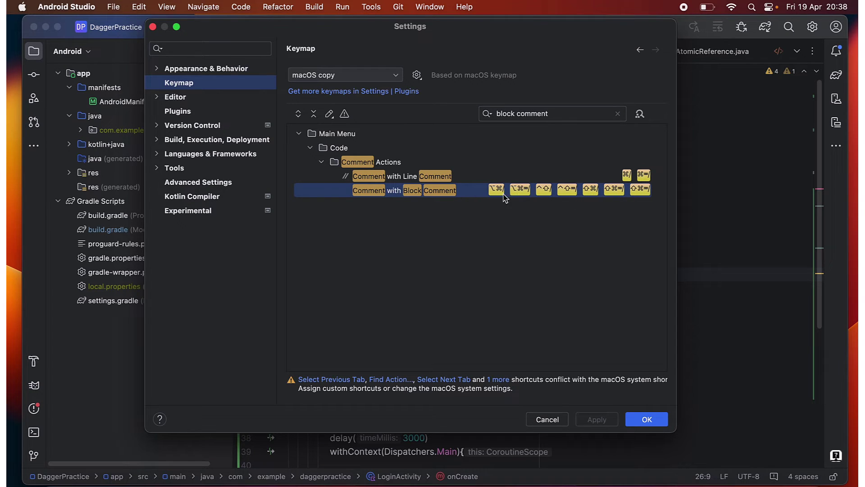
Add Option+A as an extra keyboard shortcut for Comment with Block Comment
right_click(467, 192)
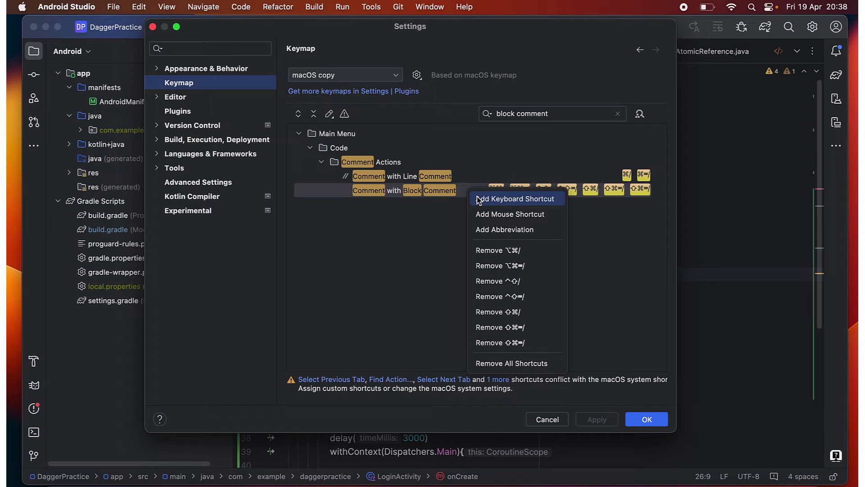
left_click(479, 199)
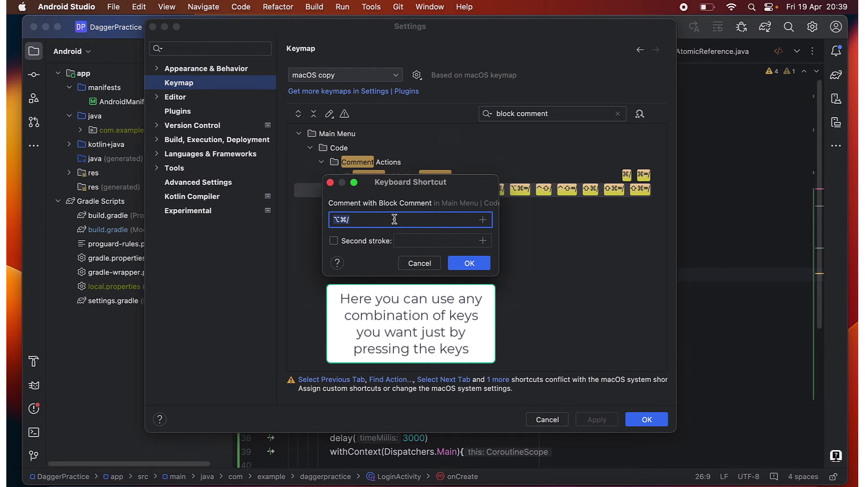
key("BackSpace")
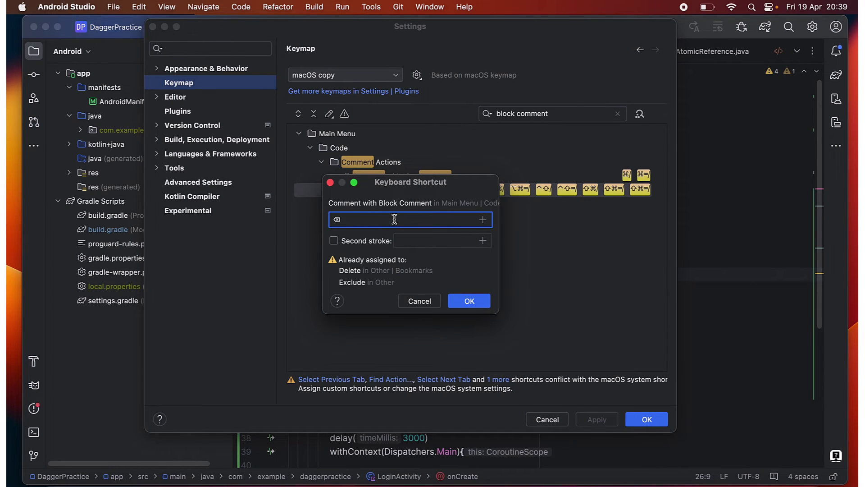
key("alt+a")
type("⌥A")
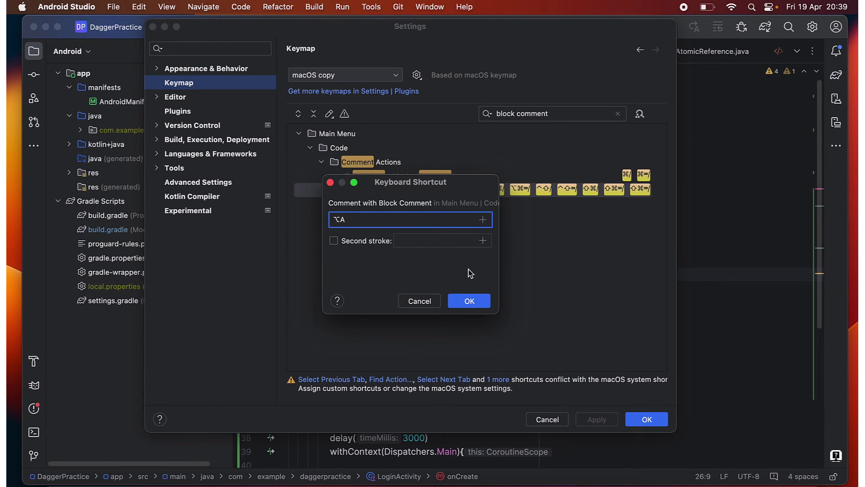
left_click(470, 301)
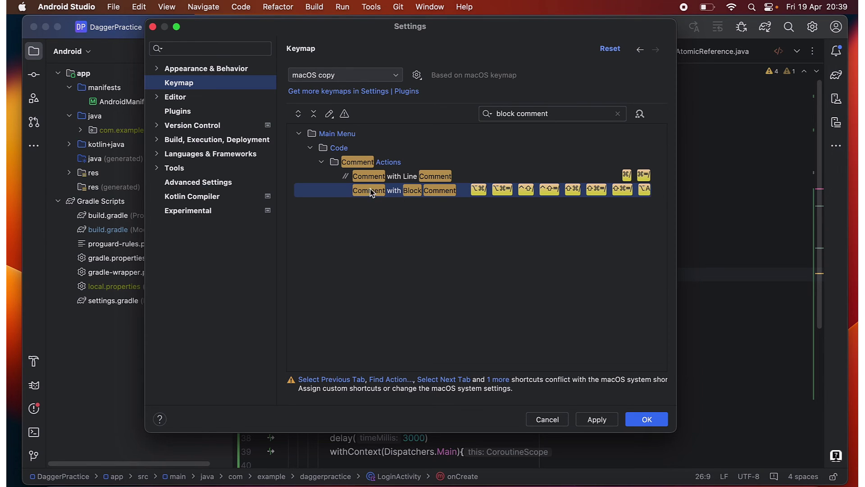
Save the keymap settings and wrap lines 26–32 in onCreate in one block comment
left_click(643, 421)
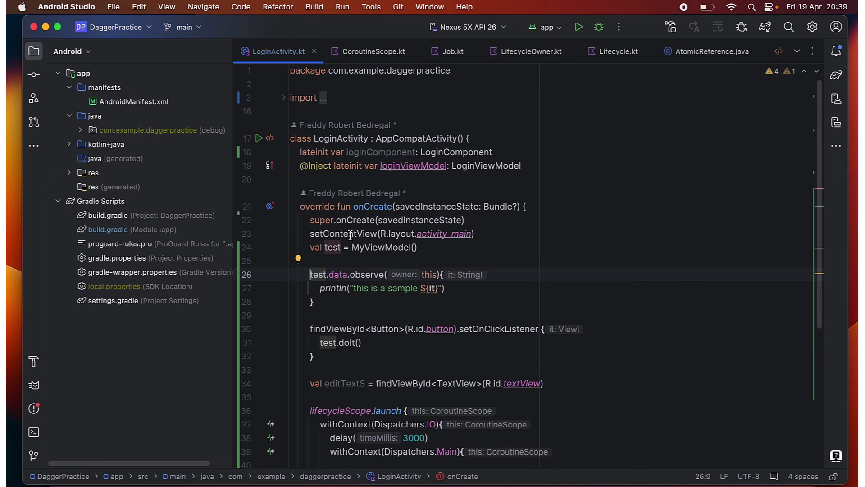
mouse_move(315, 356)
left_mouse_down()
mouse_move(309, 301)
mouse_move(318, 288)
left_mouse_up()
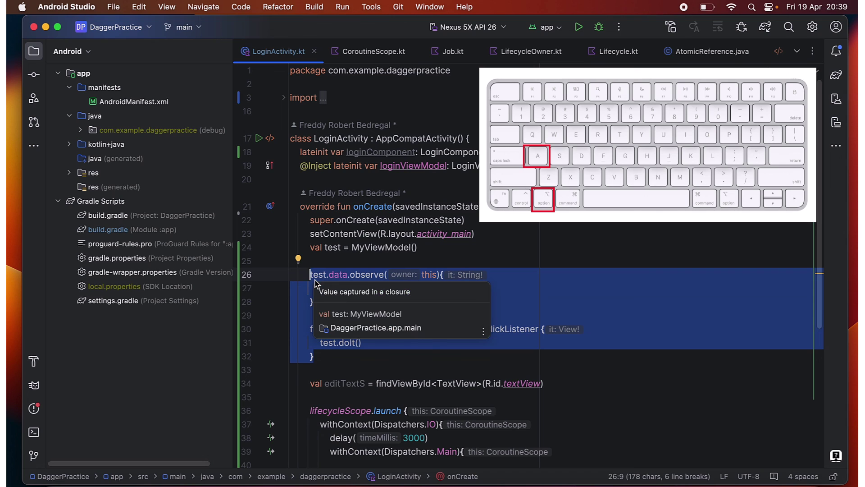
key("super+alt+slash")
left_click(432, 319)
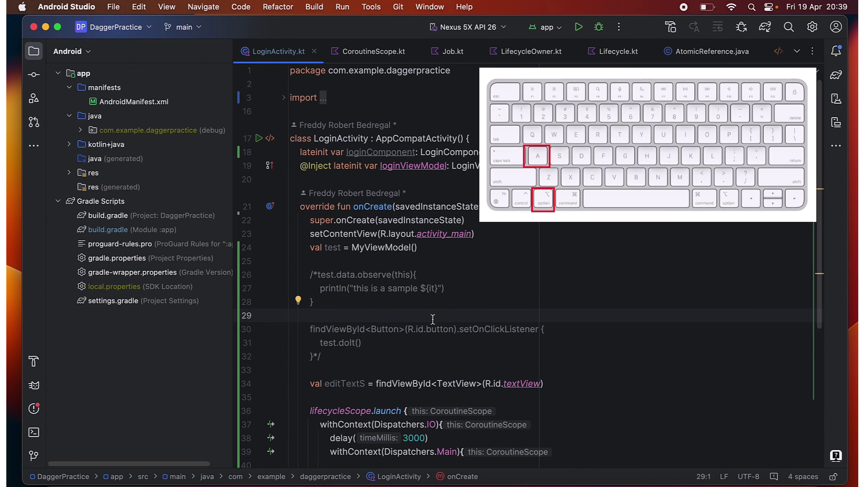